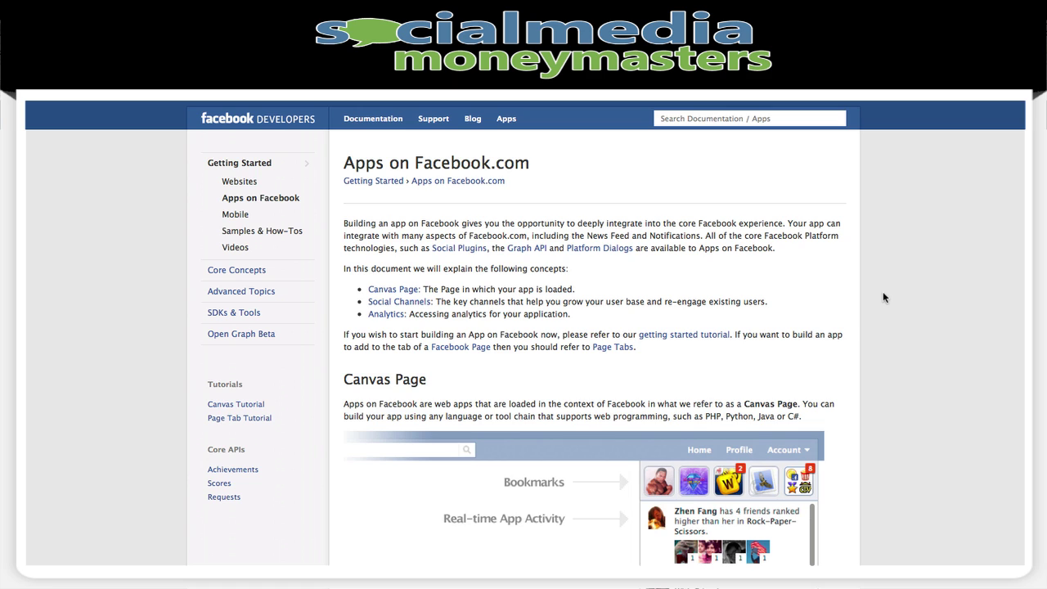
Start a new app with display name 'Ifuehiufhwiuwfhuinfwhbis'.
click(502, 121)
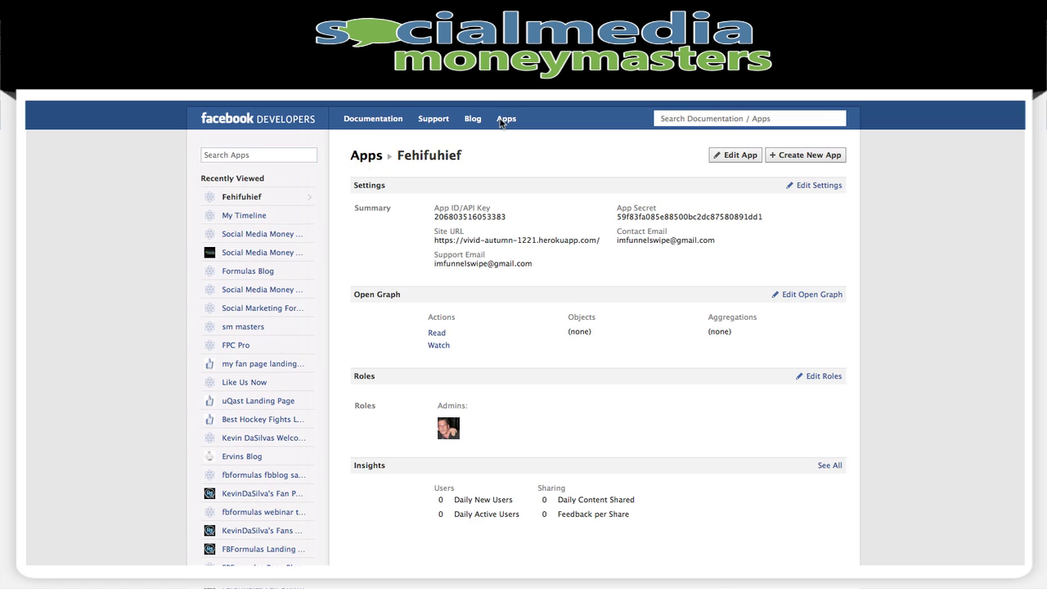
click(792, 155)
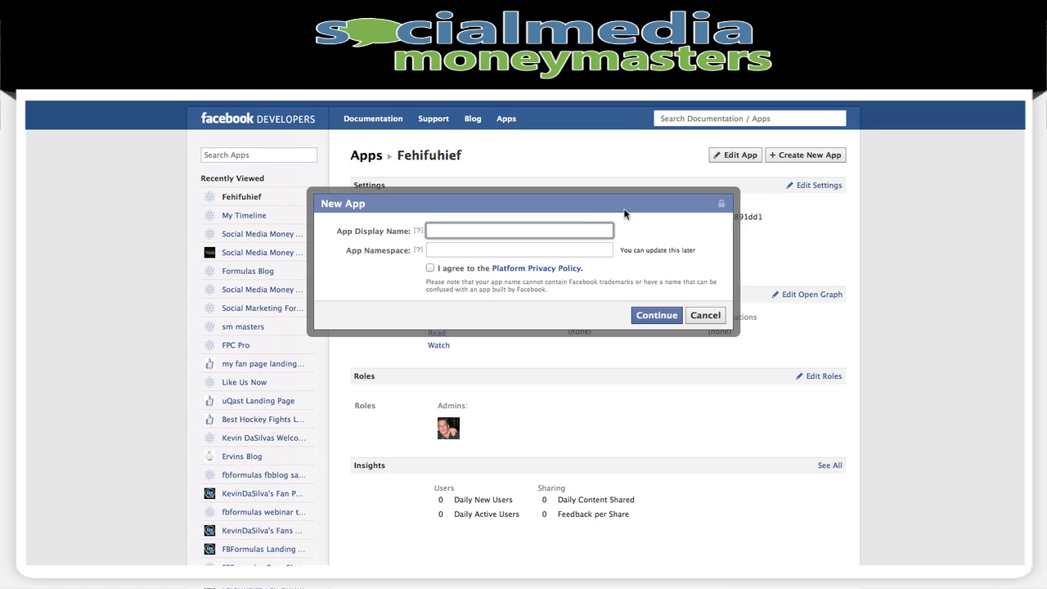
click(494, 232)
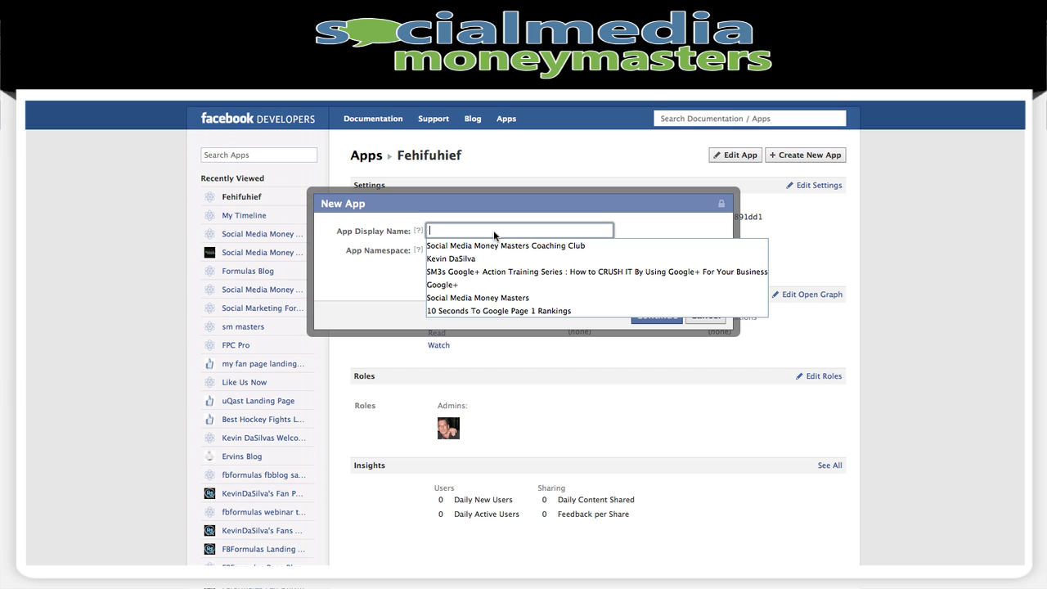
text(Ifuehiufhwiuwfhuinfwhbis)
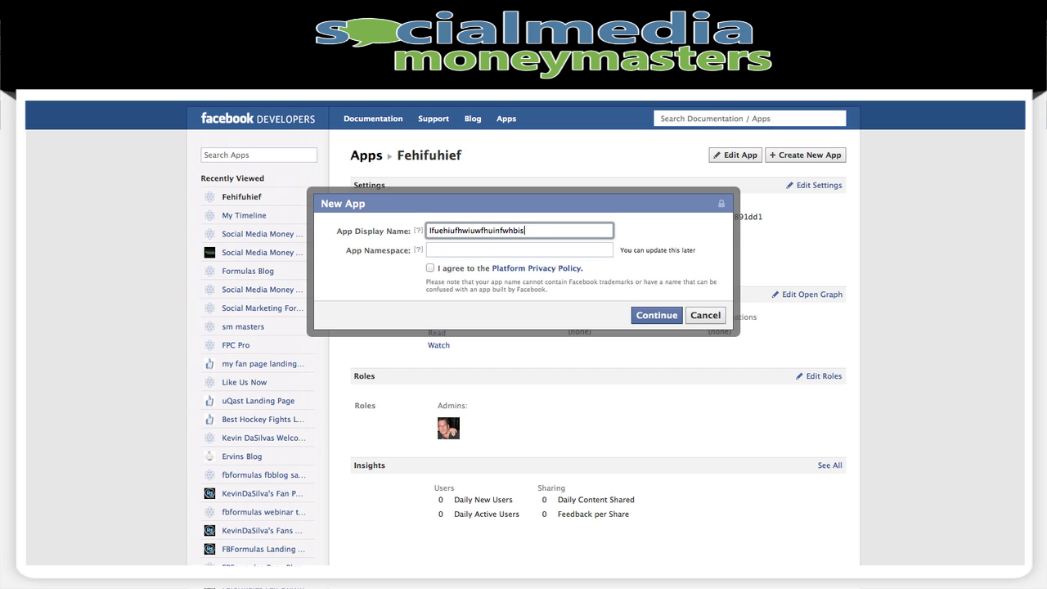
Give it namespace 'rbfirehgiurhgoiuhrgi', accept the Platform Privacy Policy, and submit.
click(479, 253)
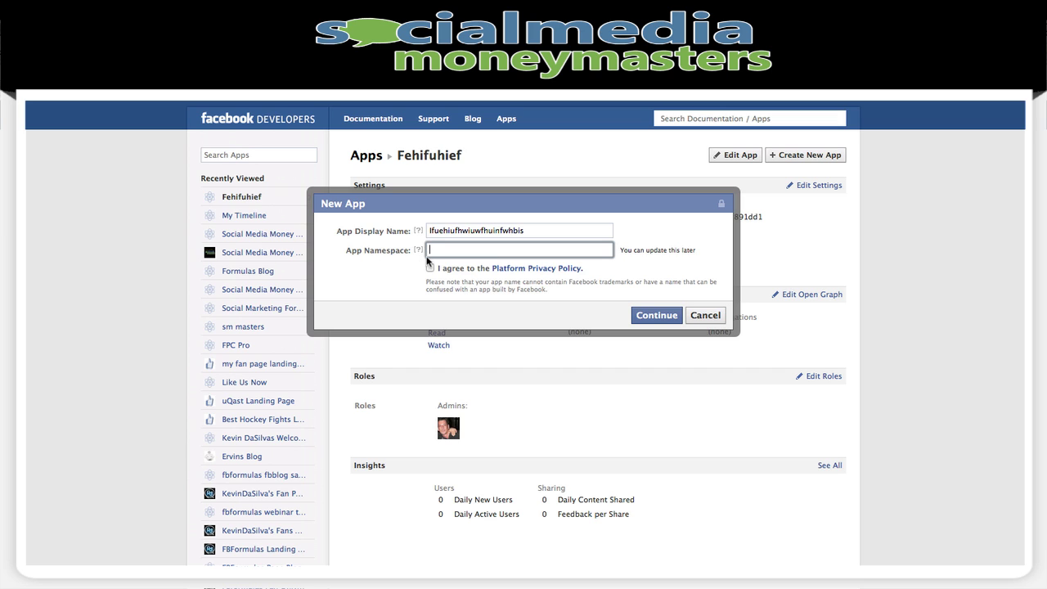
text(rbfirehgiurhgoiuhrgi)
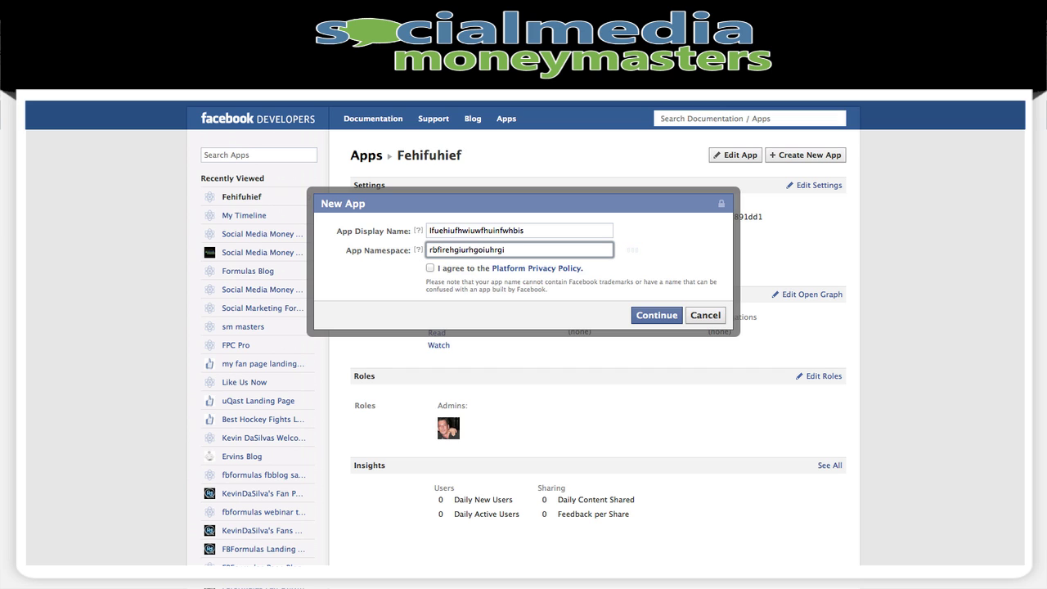
double_click(439, 252)
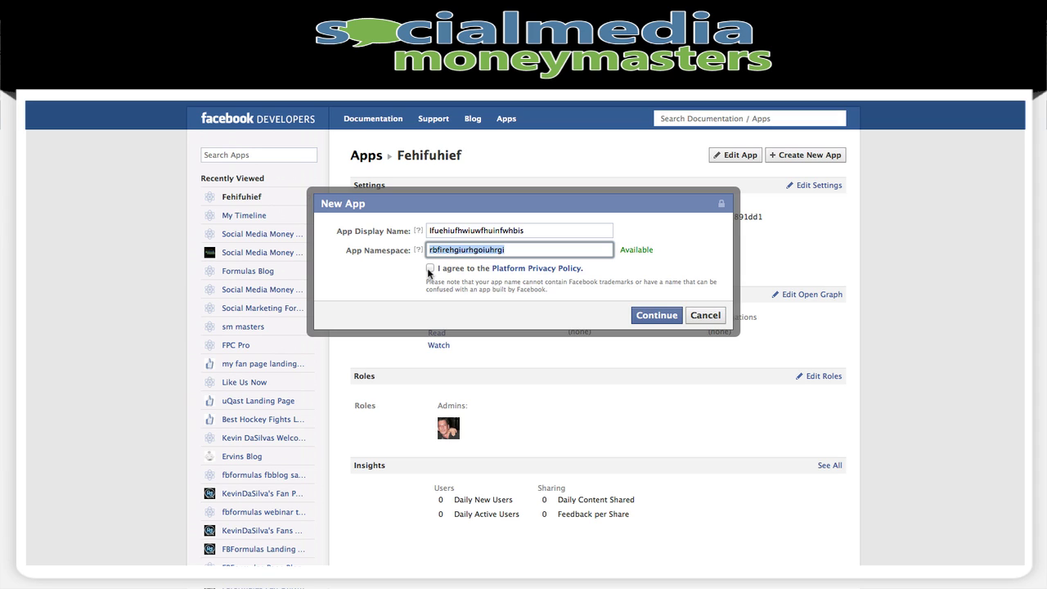
click(430, 269)
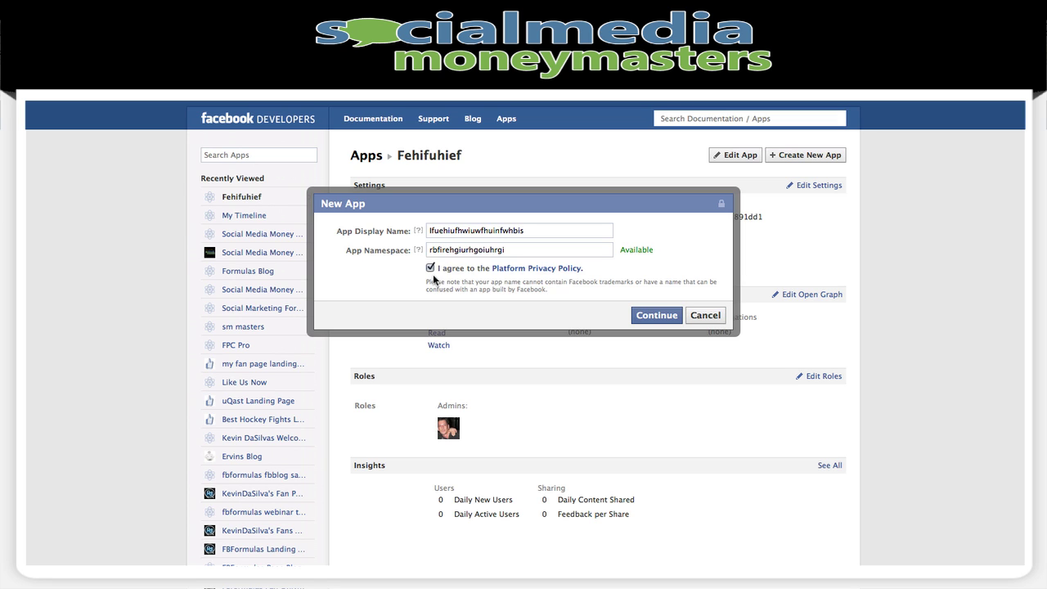
click(659, 318)
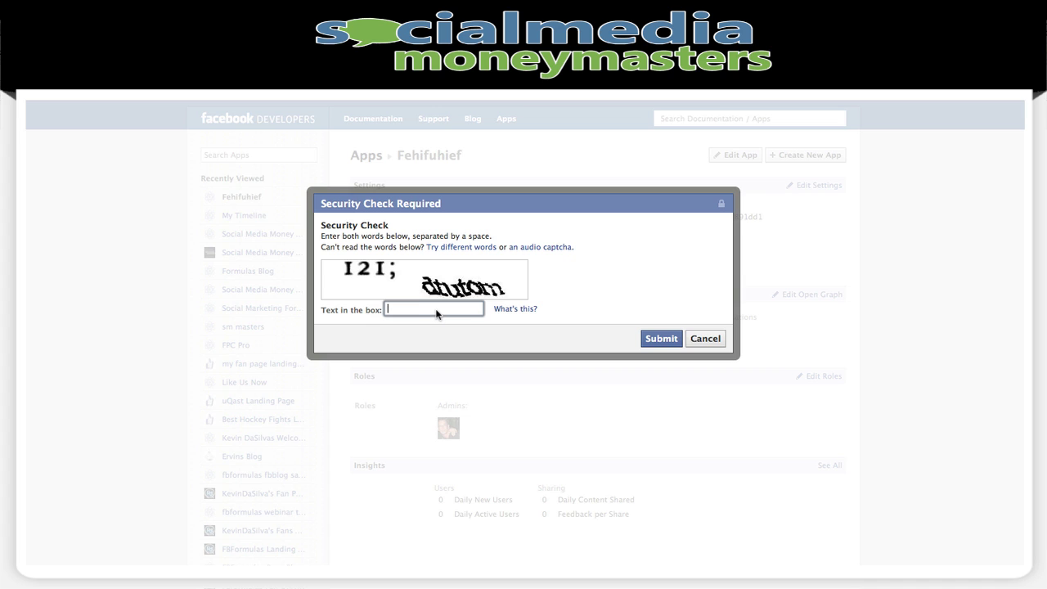
Answer the security check captcha and submit it to create the app.
text(121 dtutom)
click(651, 338)
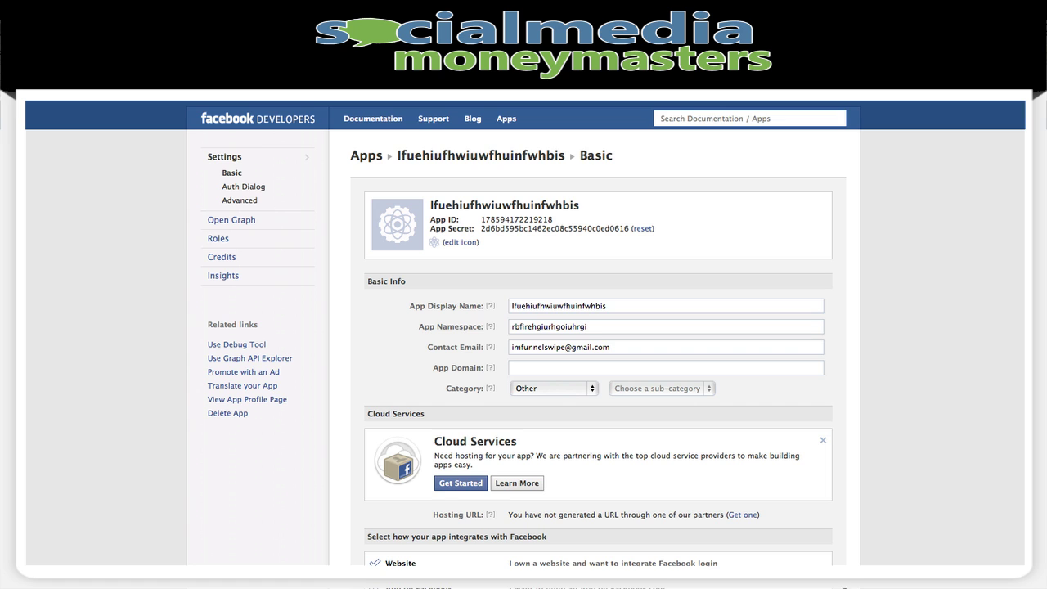
Save the app's basic settings and start Cloud Services hosting setup.
key(Return)
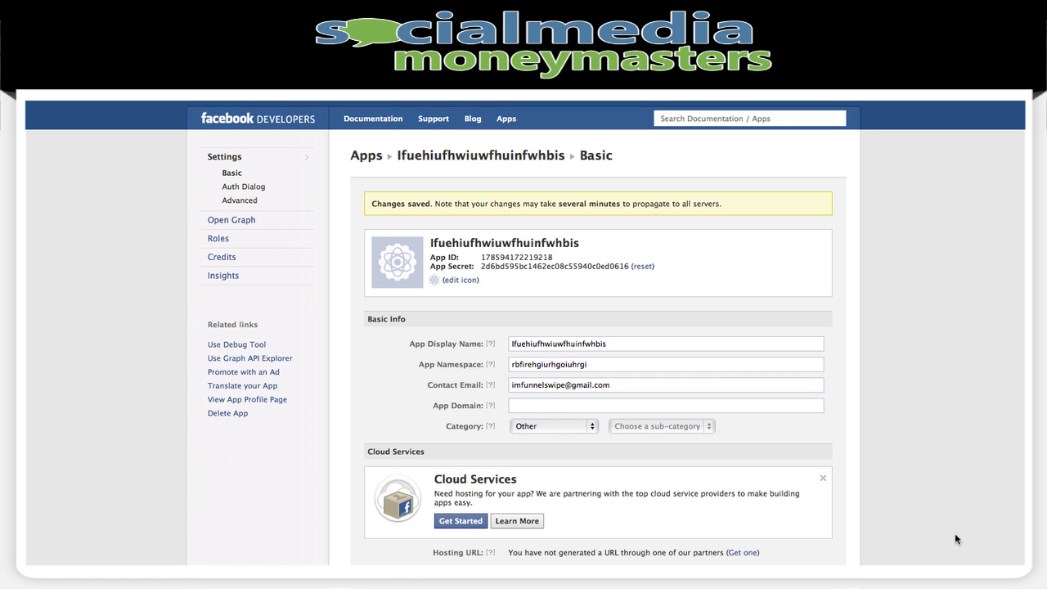
click(468, 522)
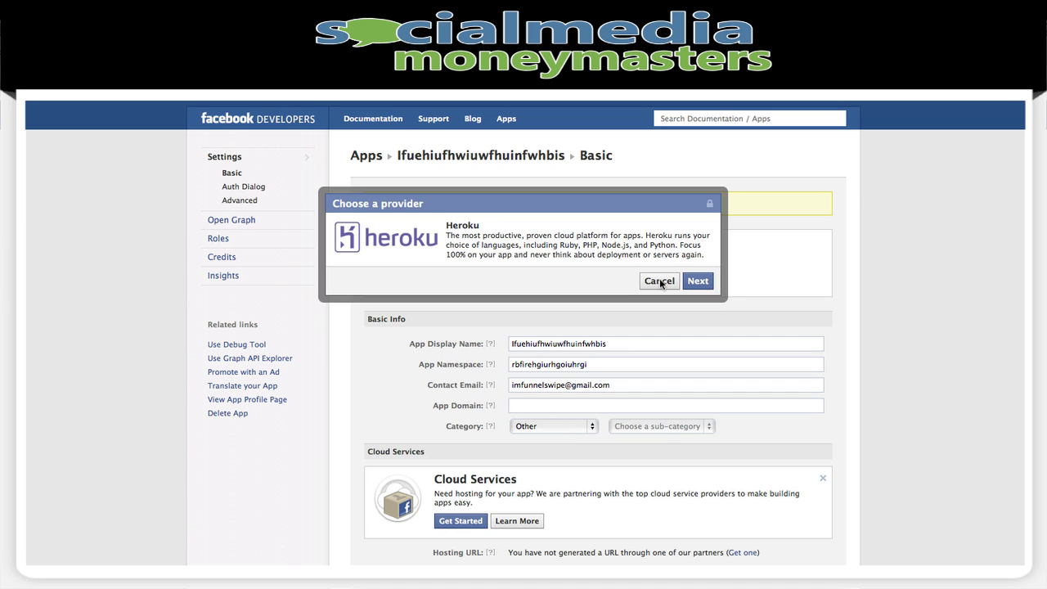
click(695, 281)
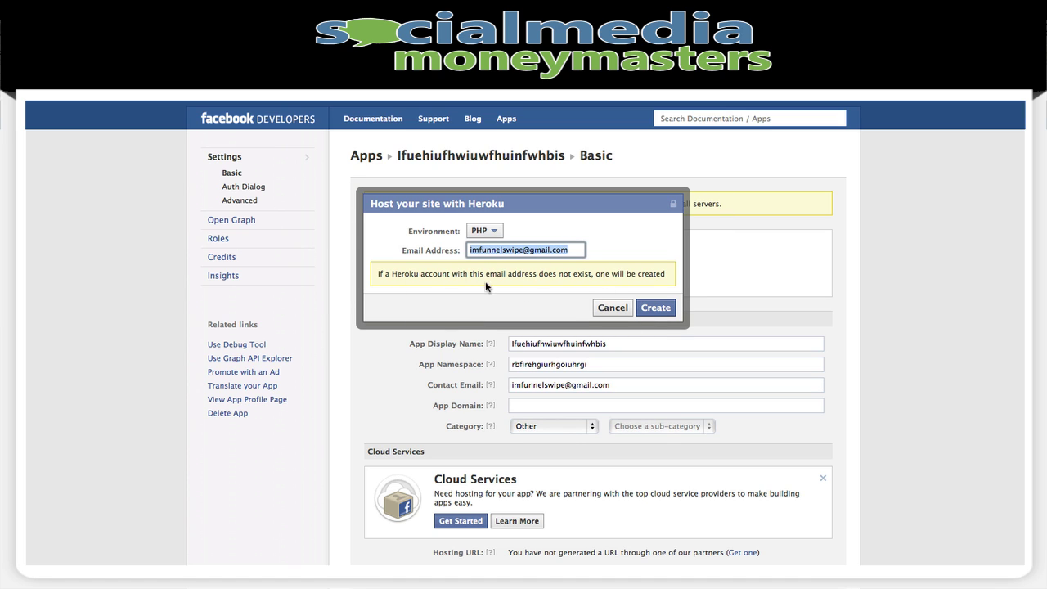
click(657, 310)
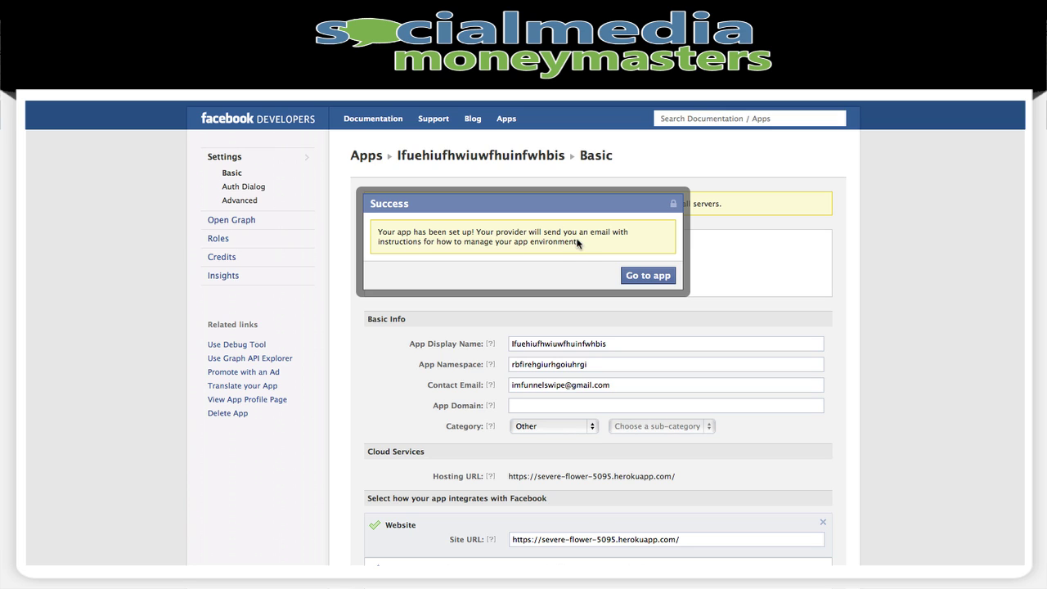
Open the hosted app and log in, granting its requested permissions.
click(646, 276)
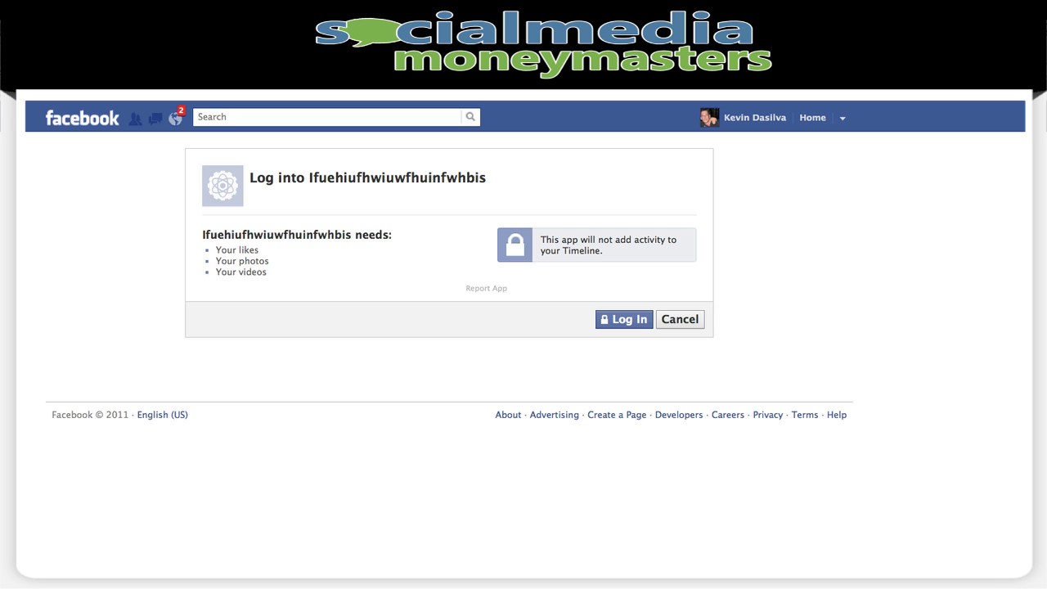
click(625, 323)
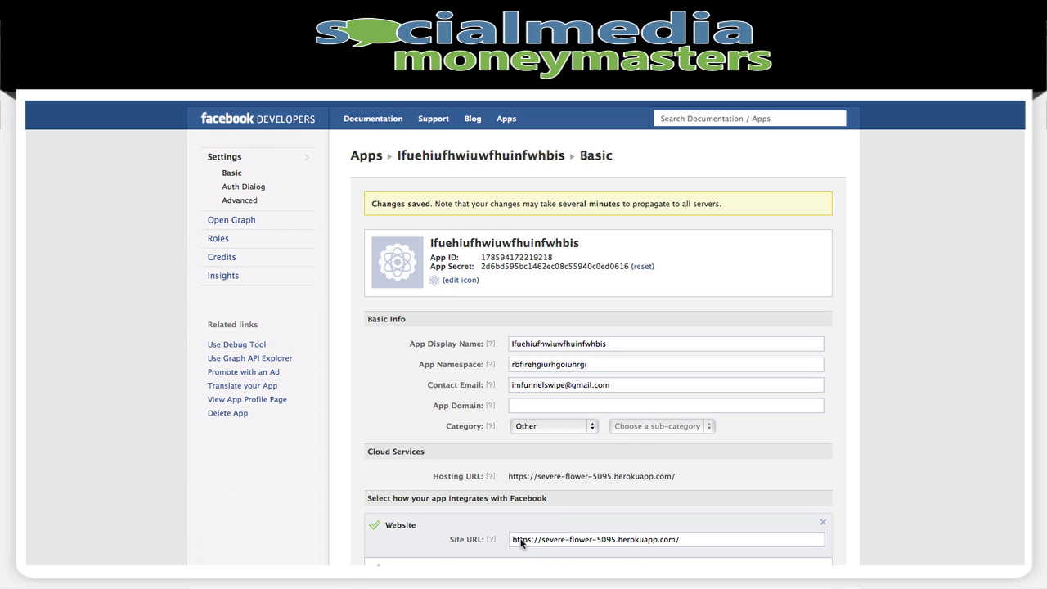
double_click(638, 539)
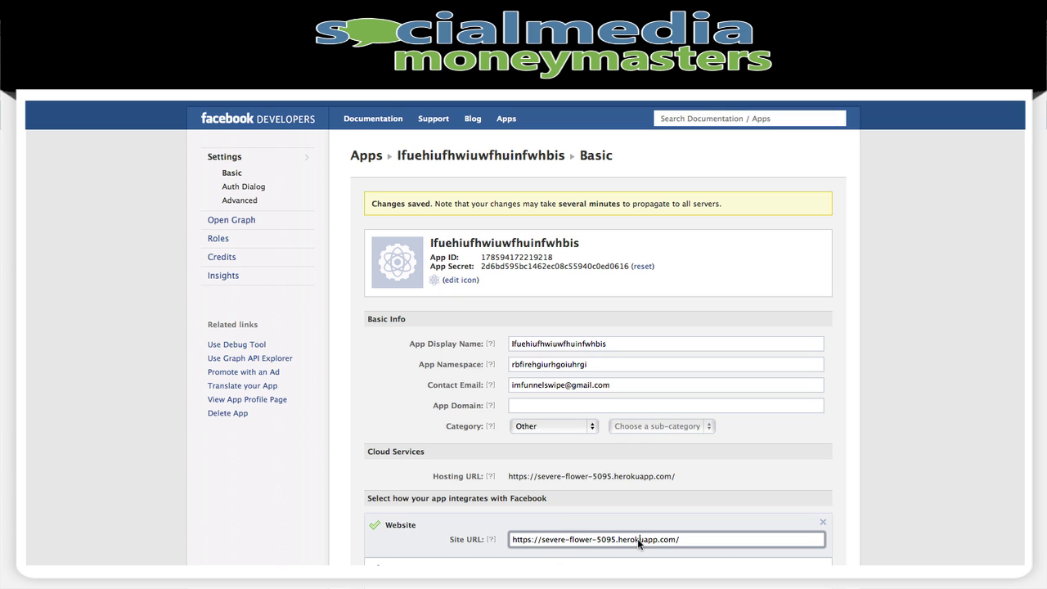
click(231, 219)
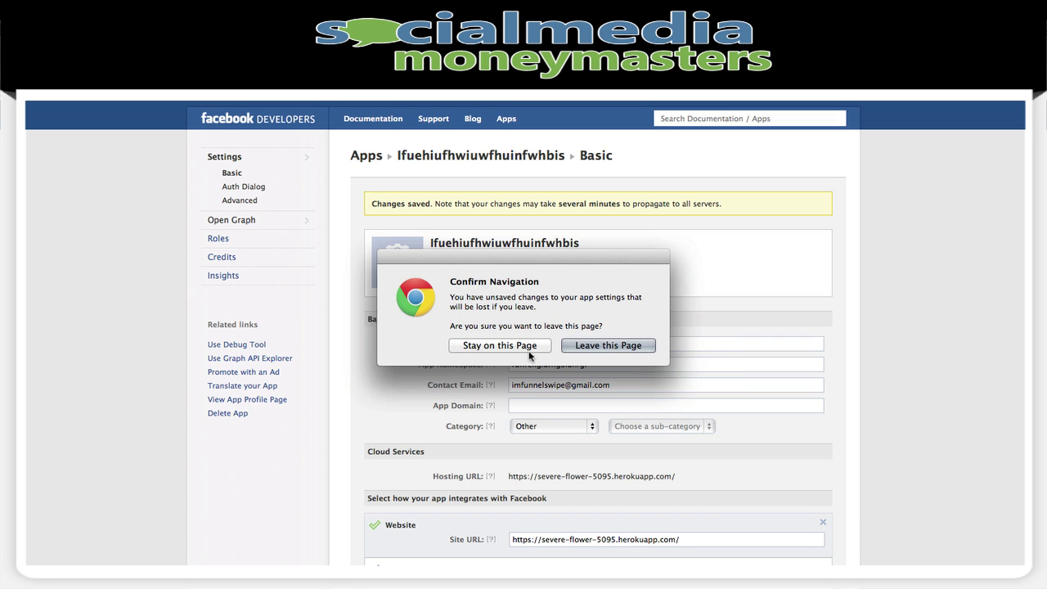
click(529, 352)
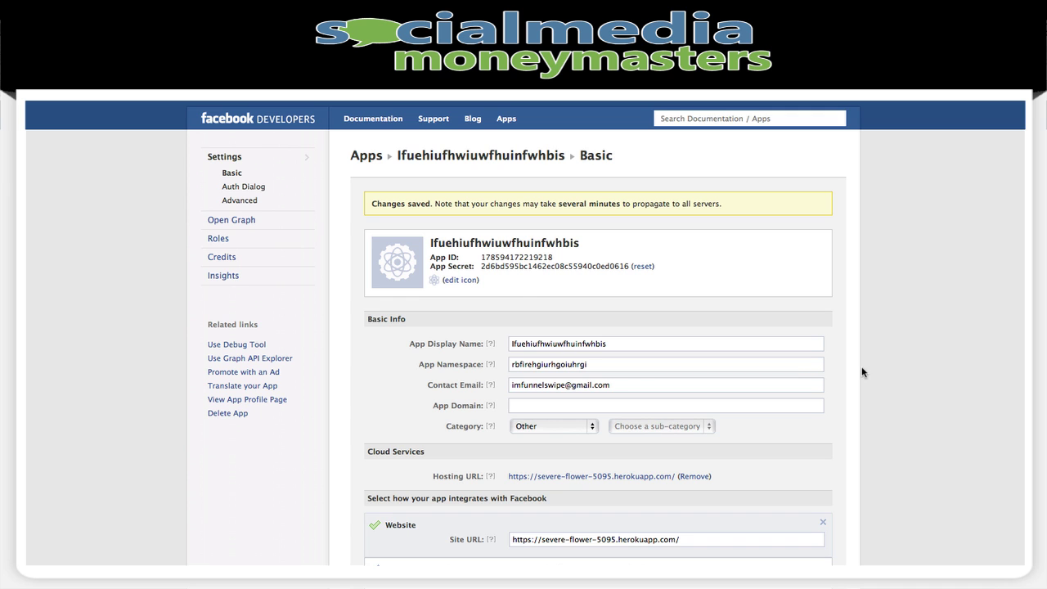
Define the Open Graph action 'ran' on the 'website' object type.
click(233, 220)
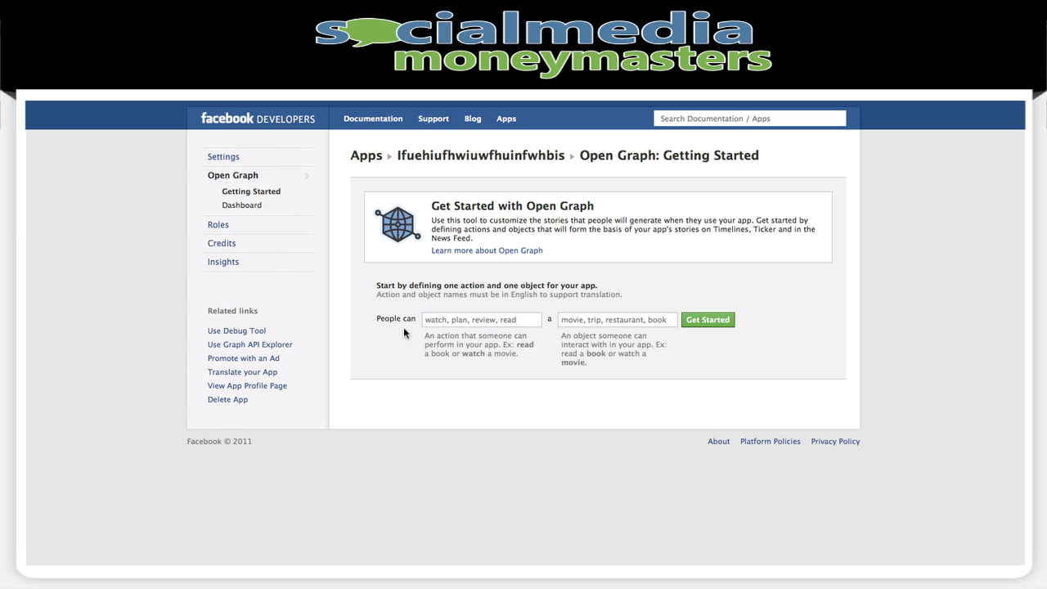
click(499, 315)
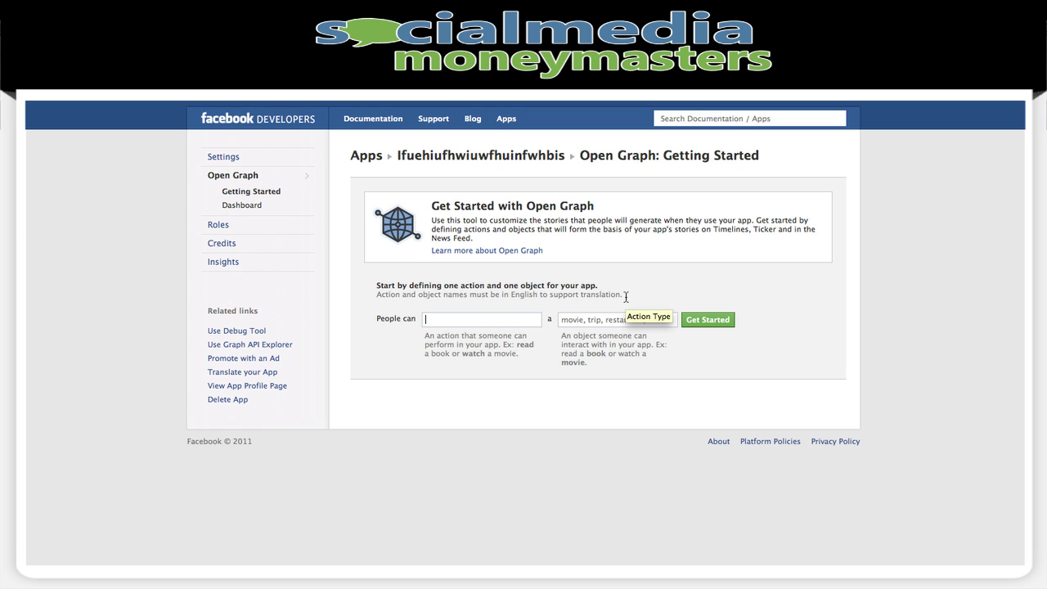
text(market)
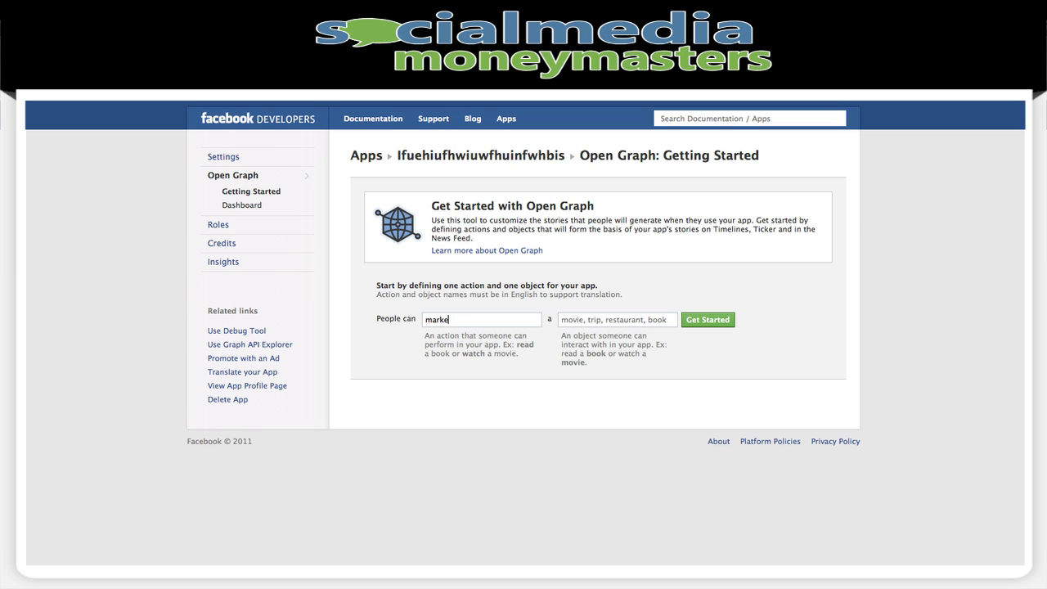
key(BackSpace)
key(BackSpace)
key(BackSpace)
key(BackSpace)
key(BackSpace)
key(BackSpace)
text(read)
click(625, 323)
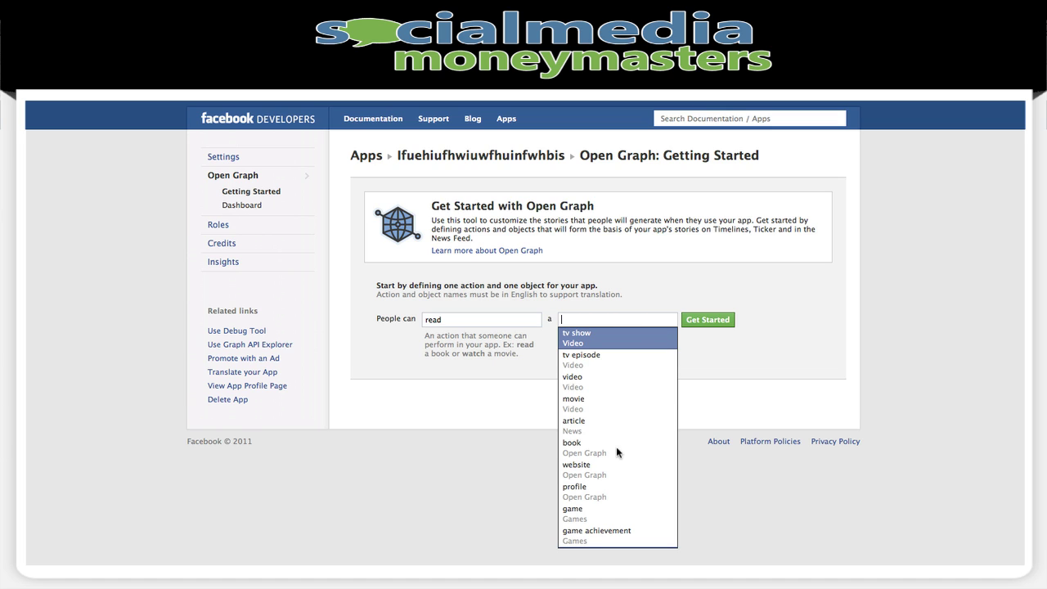
click(587, 468)
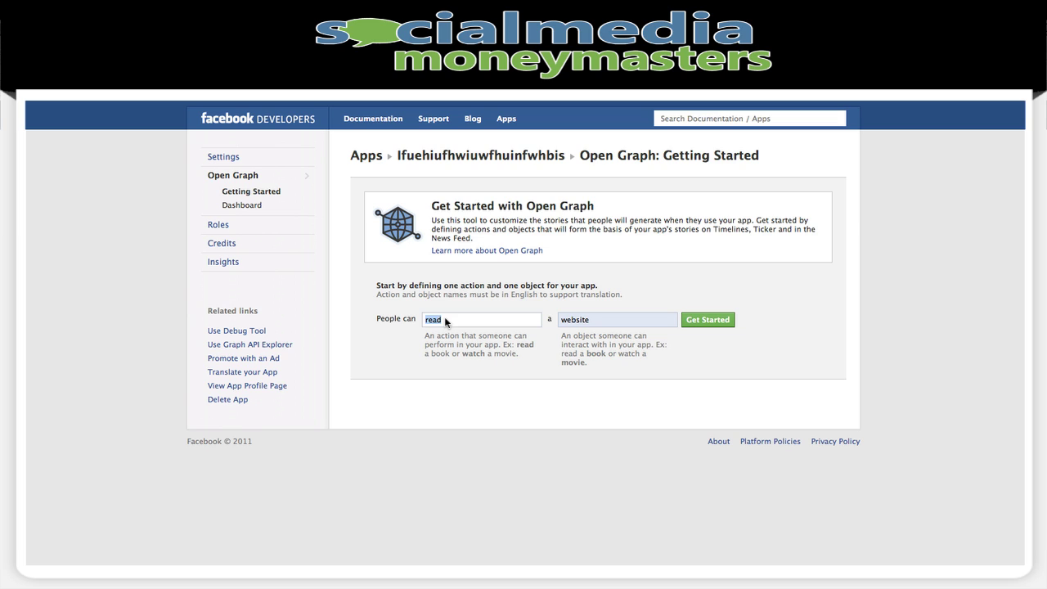
text(ran)
click(697, 321)
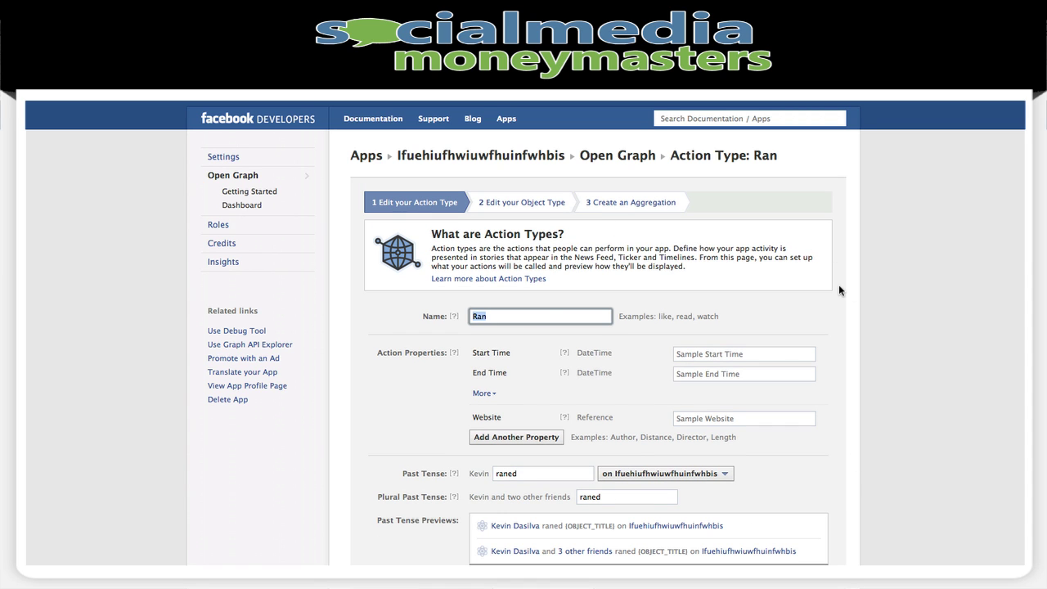
Save the Ran action type with past tense 'raned'.
scroll(840, 290, down, 1)
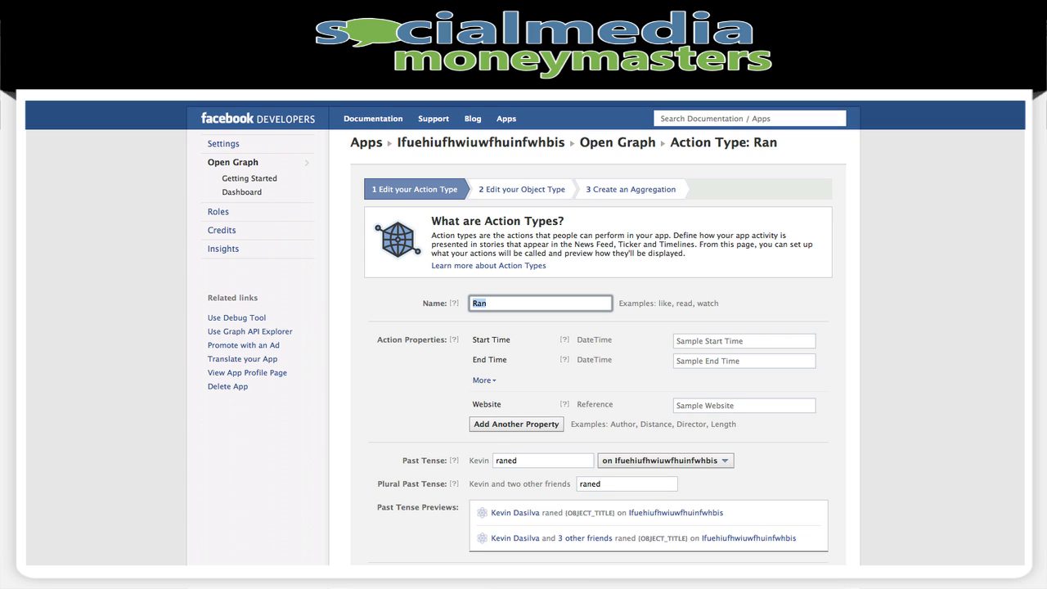
key(Return)
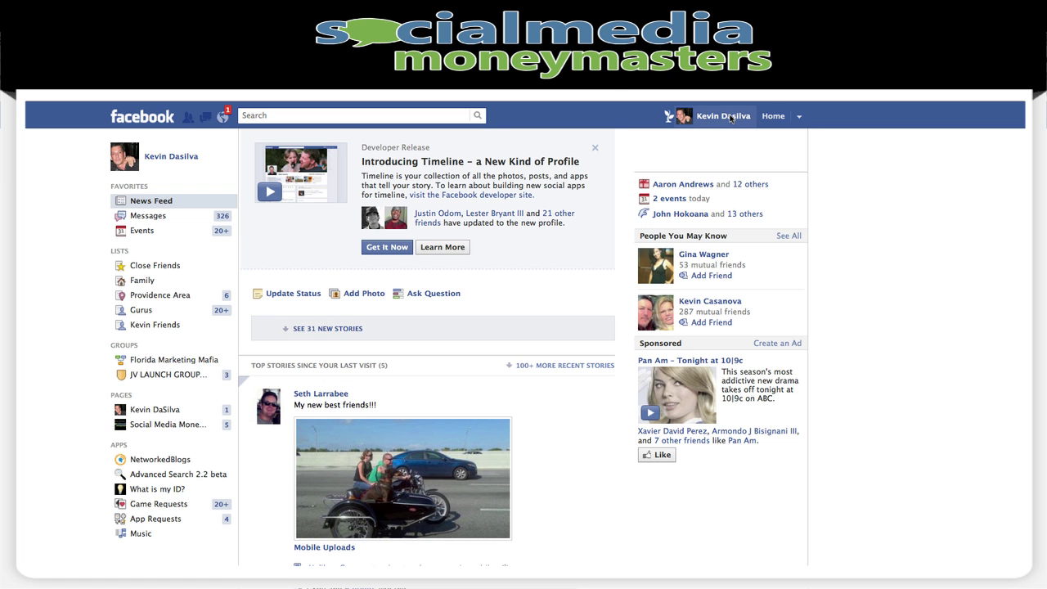
Open your own profile in the Timeline developer release layout.
click(731, 118)
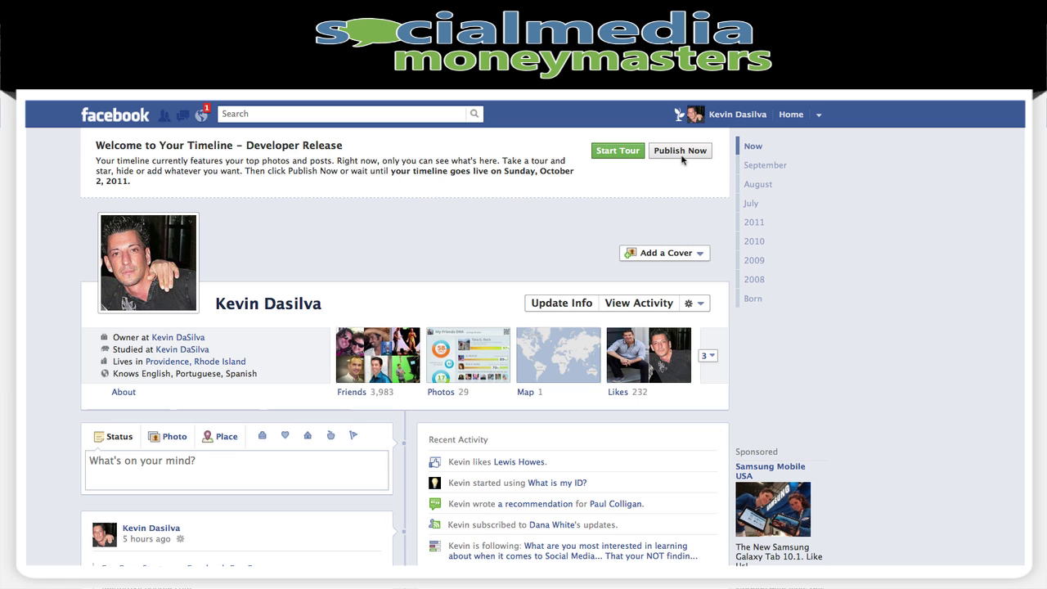
Scroll down the Timeline to the recent shared articles and Recent Activity.
scroll(683, 160, down, 3)
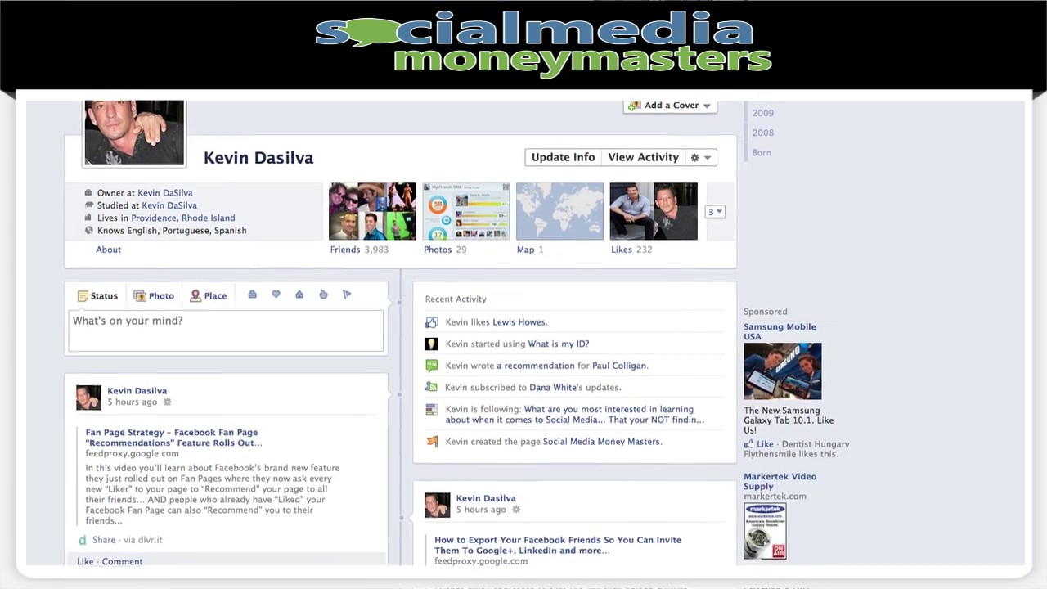
scroll(457, 333, down, 4)
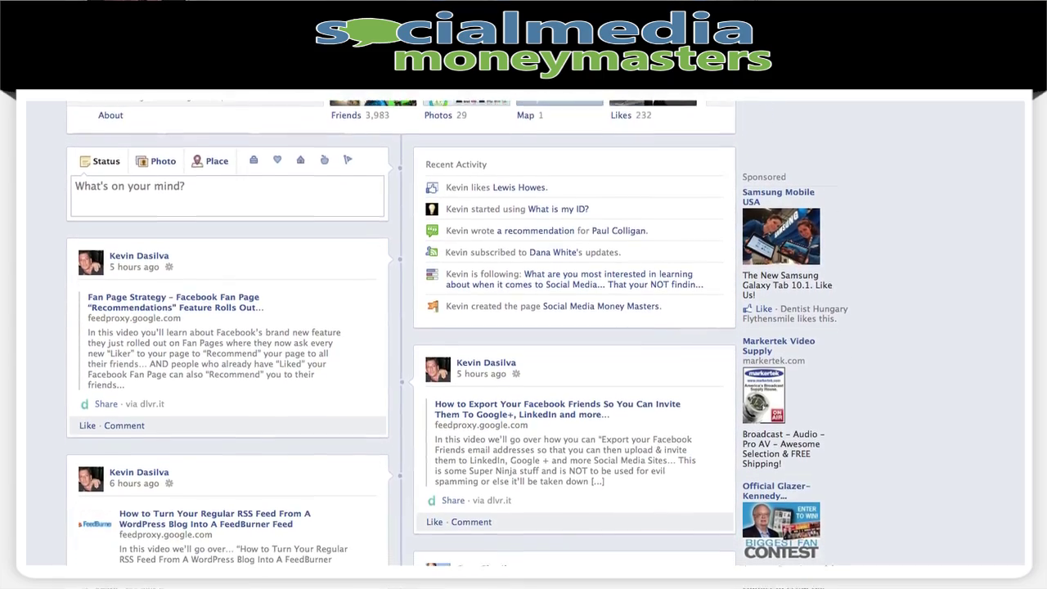
scroll(457, 333, down, 2)
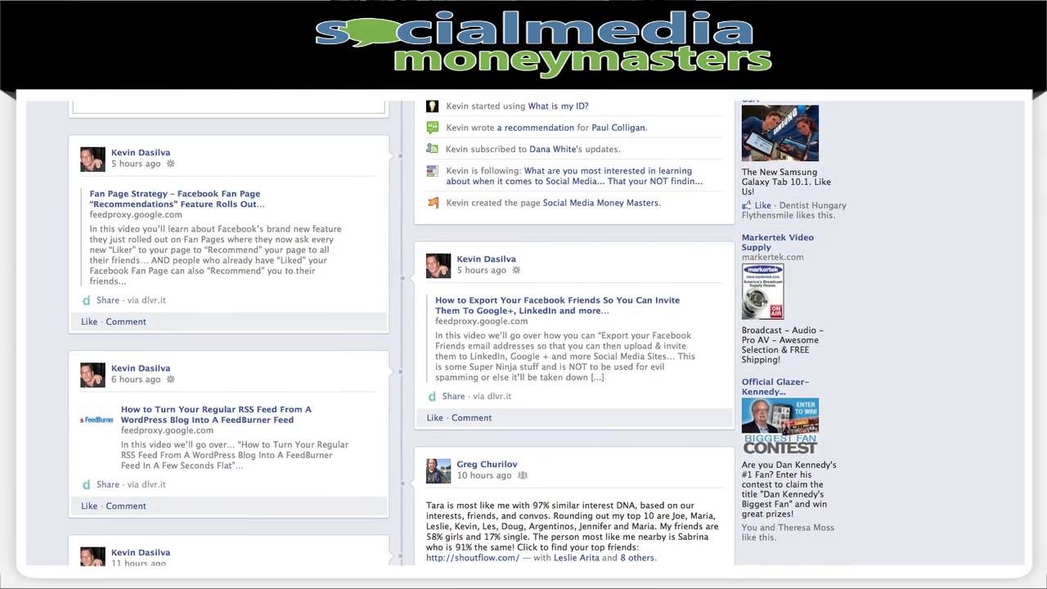